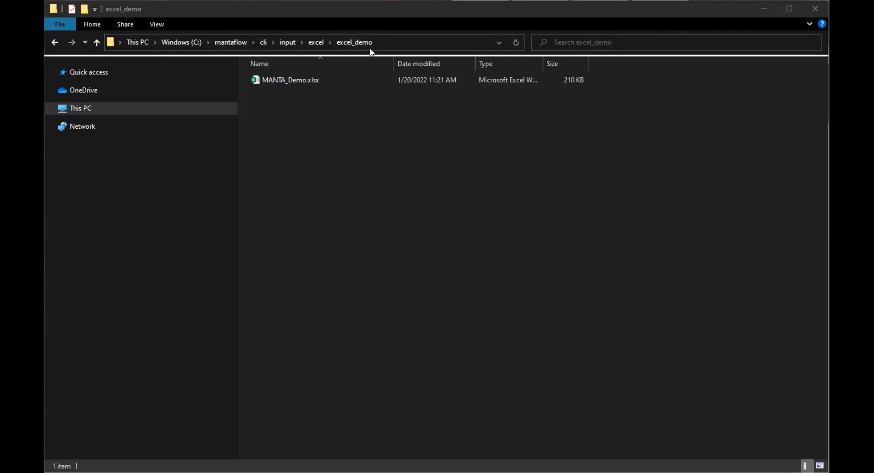
# Open MANTA_Demo.xlsx from the excel_demo folder and look through its dwh REP_CLIENT and Pivot sheets
pyautogui.doubleClick(302, 80)
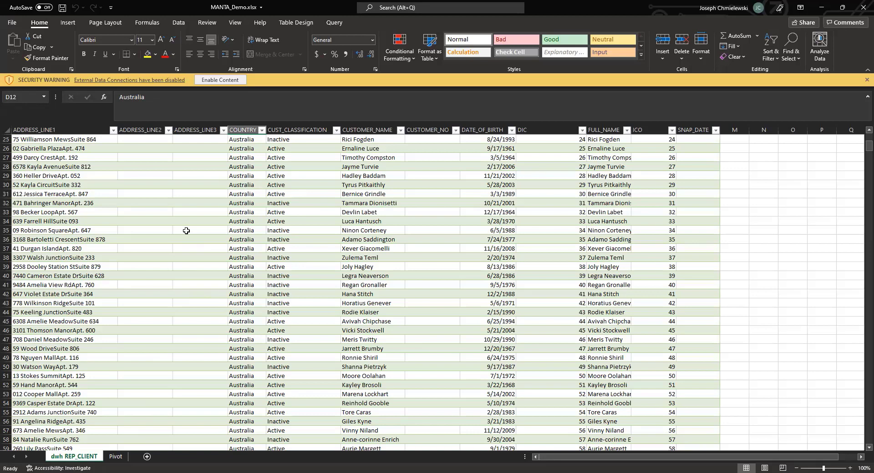
pyautogui.scroll(-4, 245, 220)
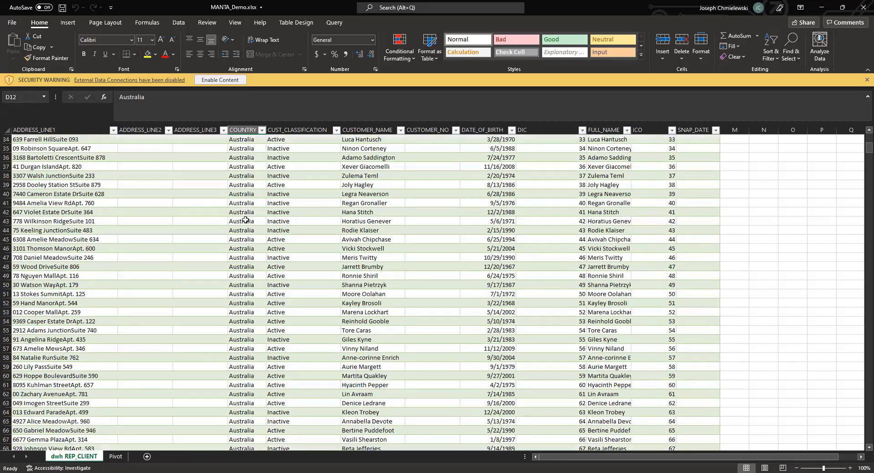
pyautogui.scroll(3, 244, 220)
pyautogui.scroll(3, 136, 441)
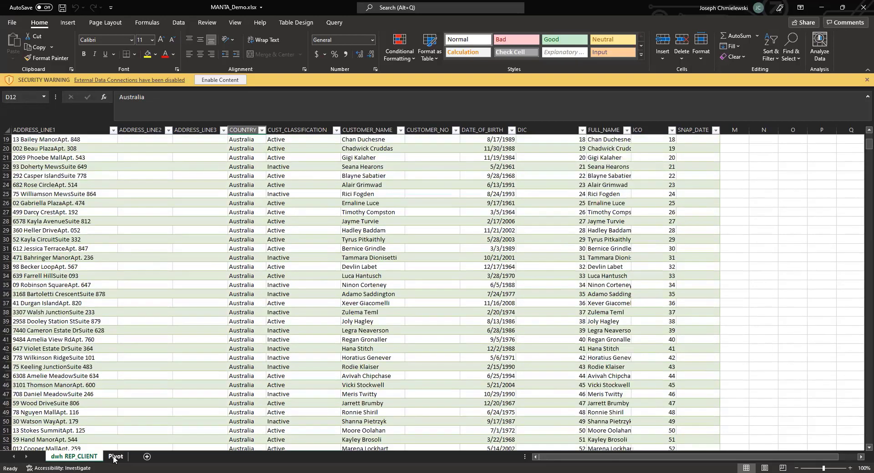
pyautogui.hotkey('ctrl', 'pagedown')
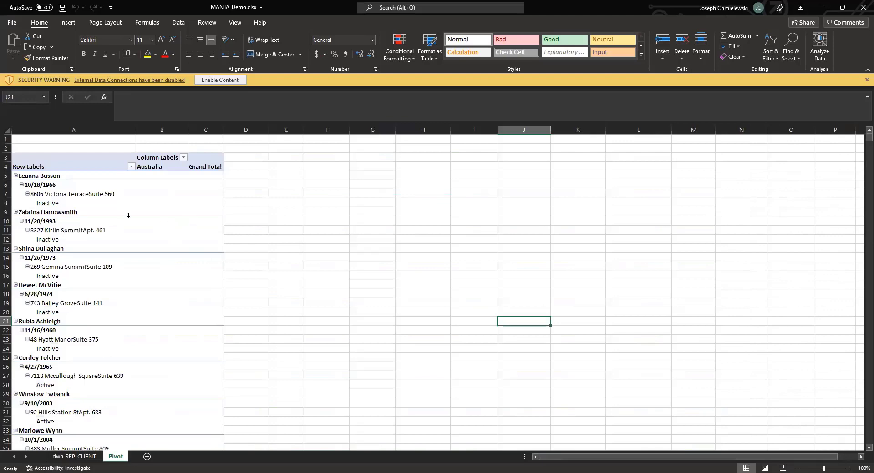
pyautogui.click(73, 457)
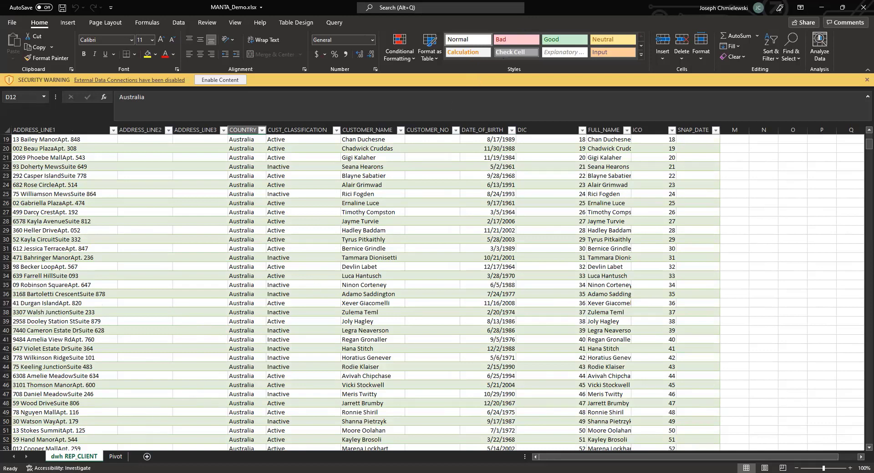
# Switch to the Manta Admin UI and start a new connection of the Excel technology
pyautogui.hotkey('alt', 'Tab')
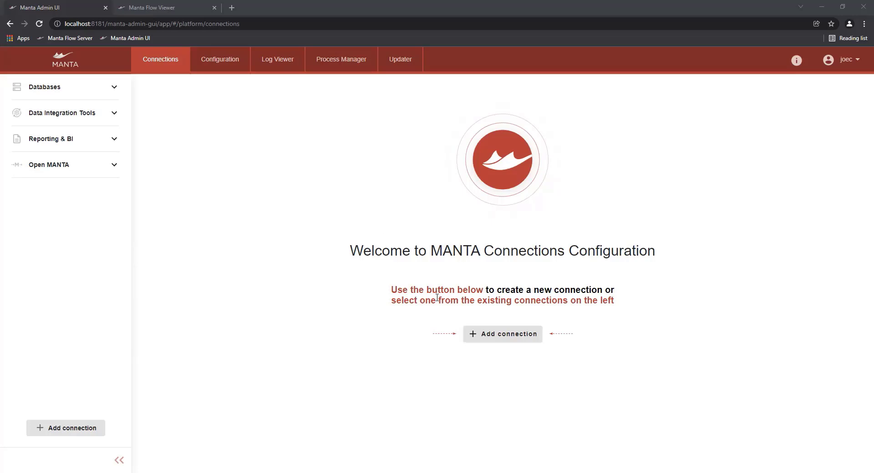
pyautogui.click(472, 338)
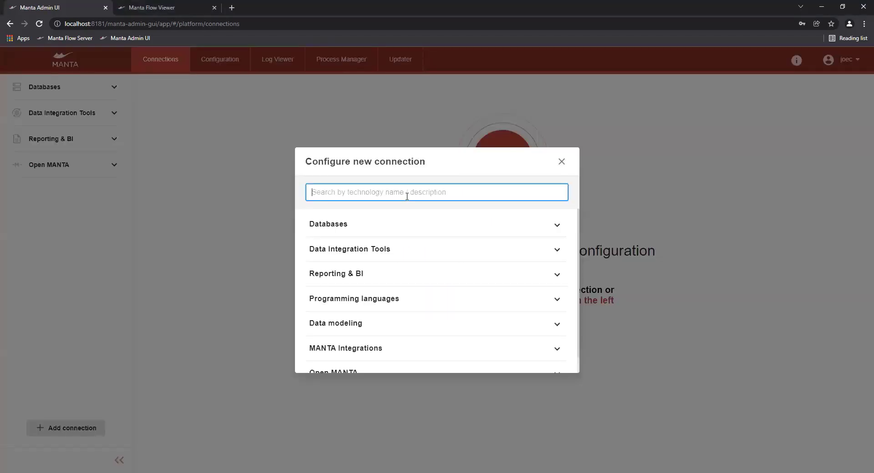
pyautogui.write('exce')
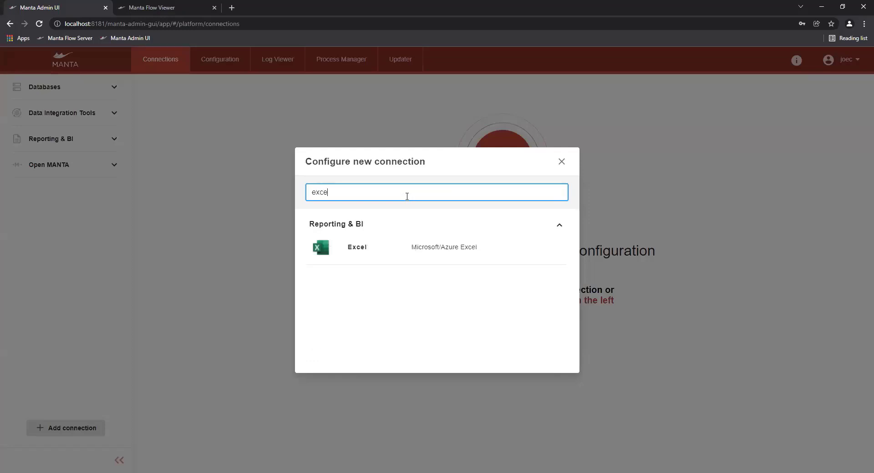
pyautogui.click(374, 247)
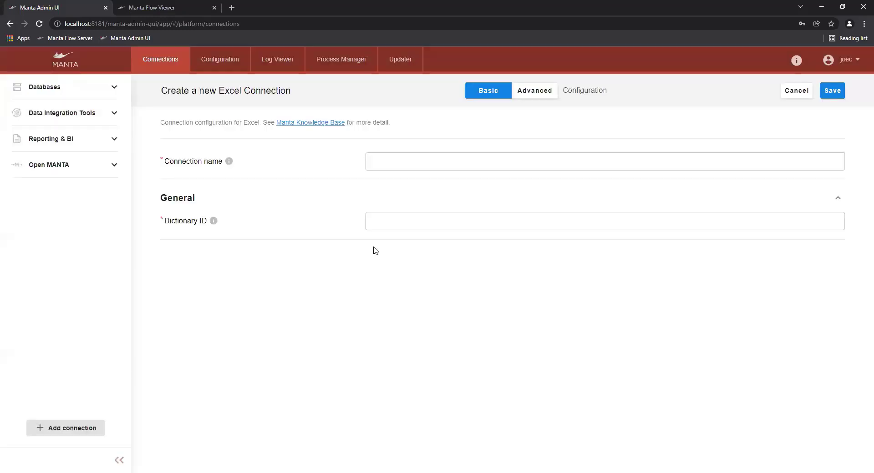
# Save the Excel connection with excel_demo as both connection name and dictionary ID, and show it among the Reporting & BI Excel connections
pyautogui.click(397, 171)
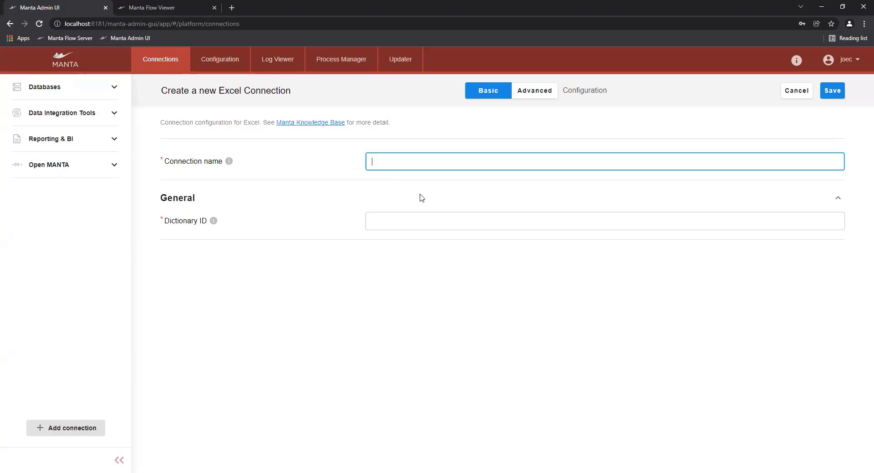
pyautogui.write('excel_demo')
pyautogui.click(397, 230)
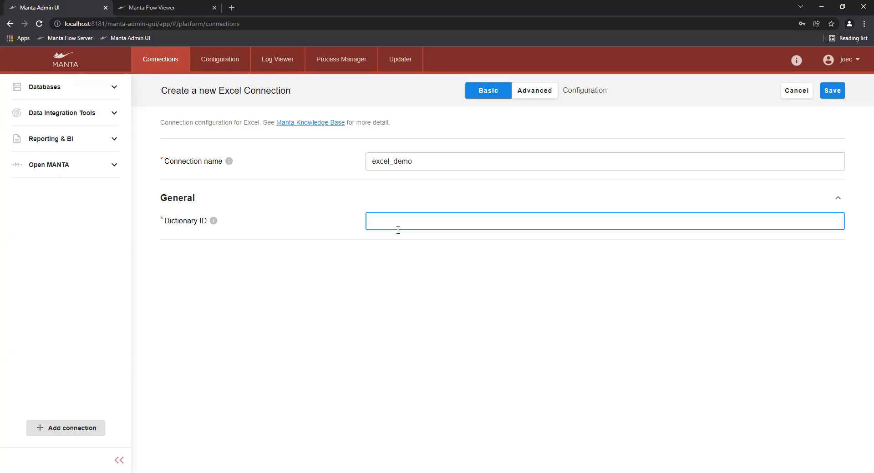
pyautogui.write('excel_demo')
pyautogui.click(832, 91)
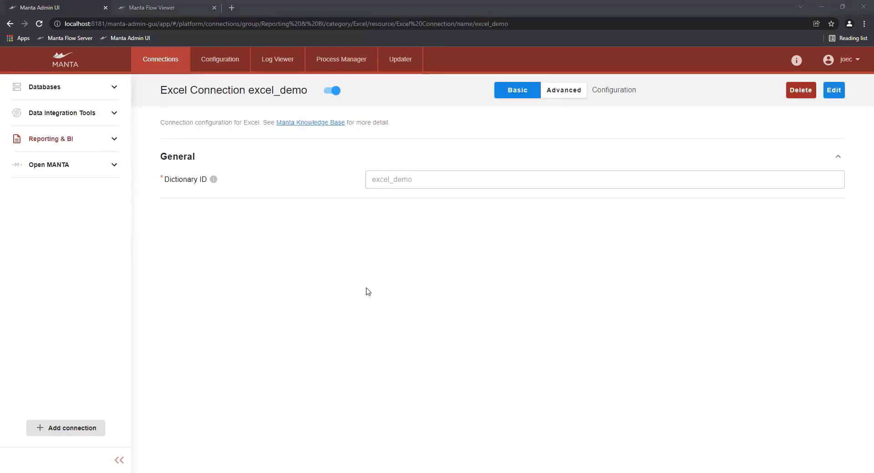
pyautogui.click(87, 144)
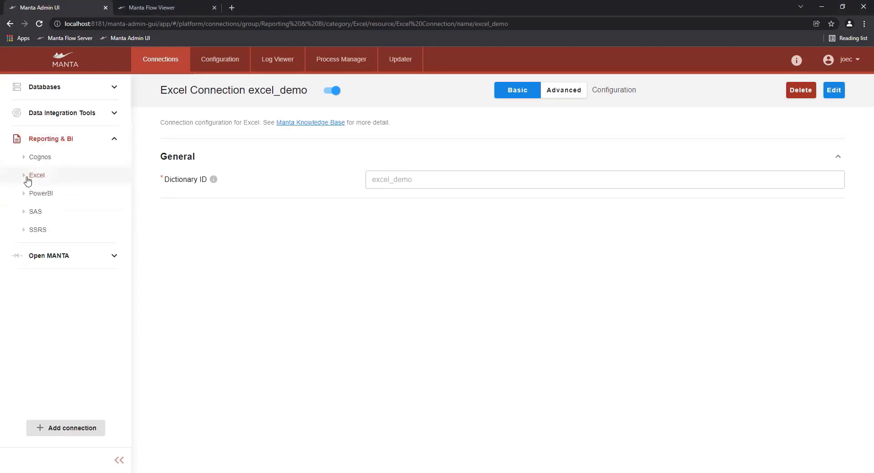
pyautogui.click(48, 182)
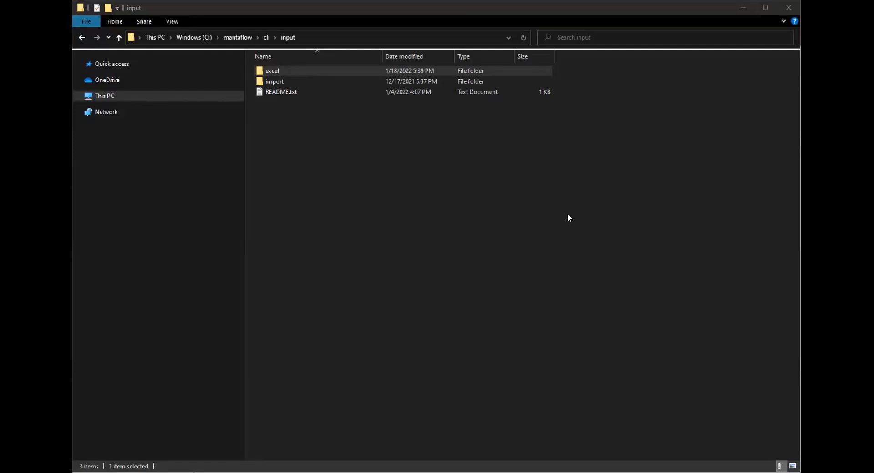
# In File Explorer, browse from the Manta input folder through excel into excel_demo and select MANTA_Demo.xlsx
pyautogui.click(300, 81)
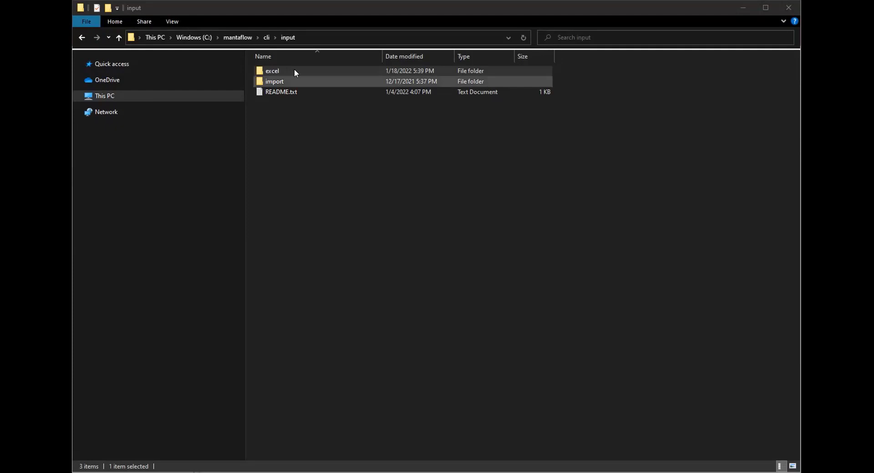
pyautogui.doubleClick(294, 70)
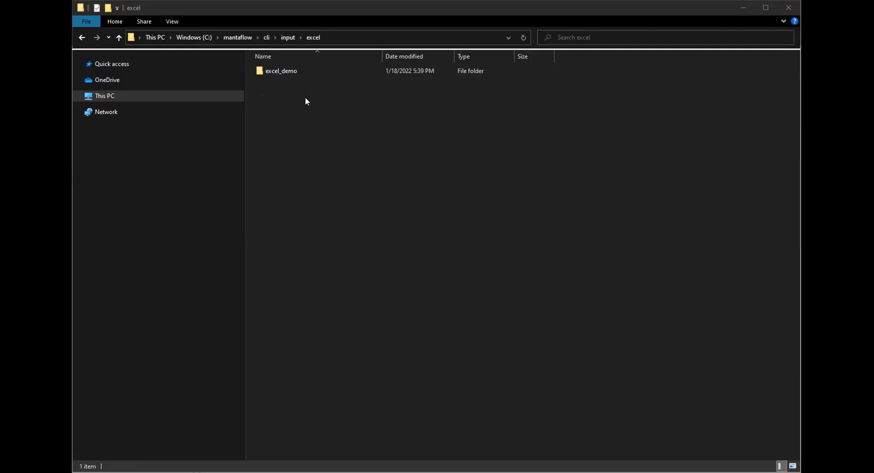
pyautogui.doubleClick(281, 72)
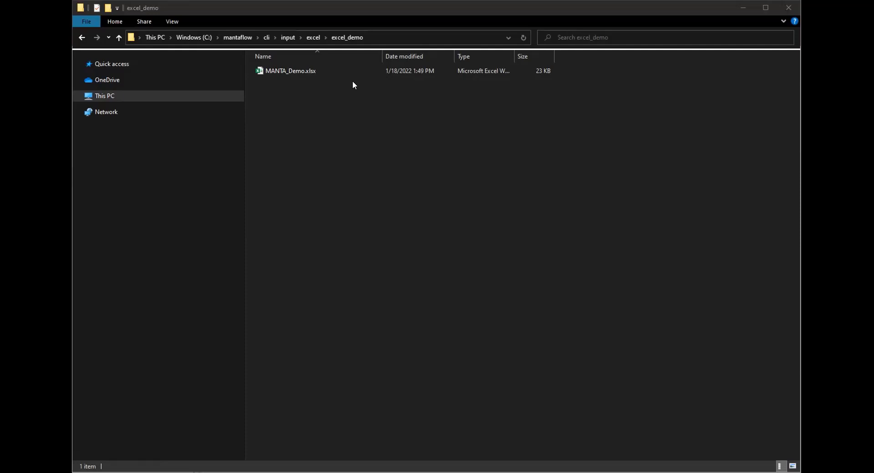
pyautogui.click(313, 72)
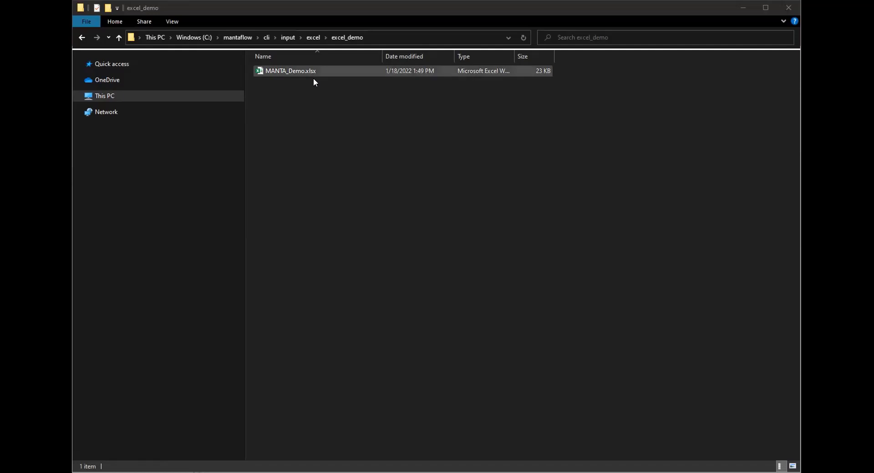
pyautogui.click(313, 78)
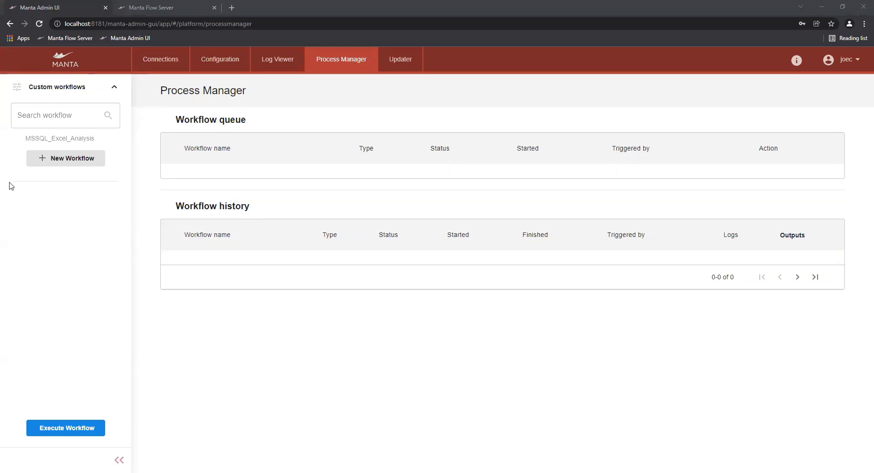
# In the Manta Process Manager, execute the custom workflow MSSQL_Excel_Analysis without additional input files
pyautogui.click(34, 143)
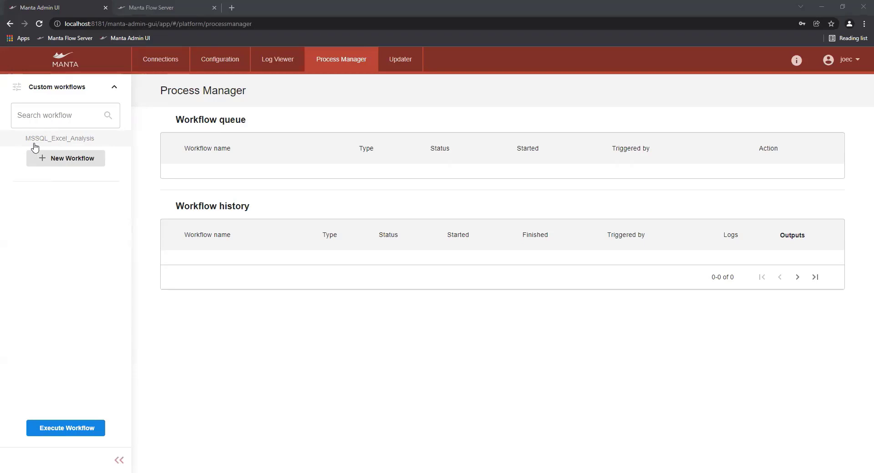
pyautogui.click(83, 431)
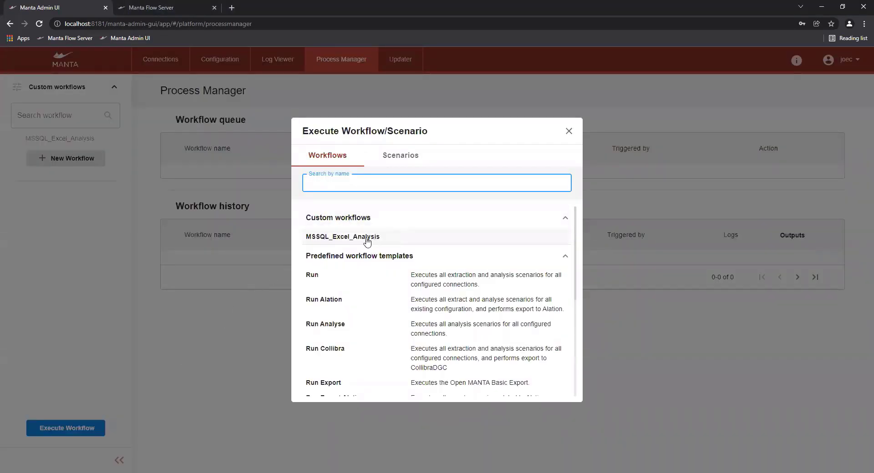
pyautogui.click(353, 240)
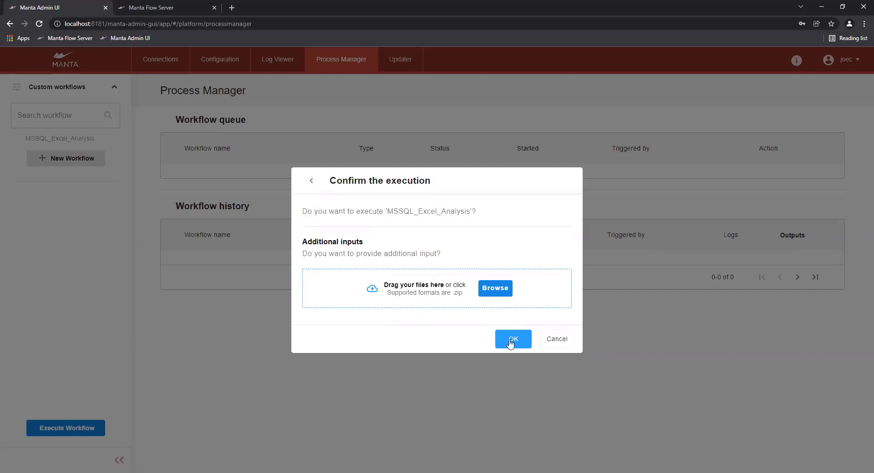
pyautogui.click(513, 341)
pyautogui.click(513, 342)
pyautogui.click(513, 342)
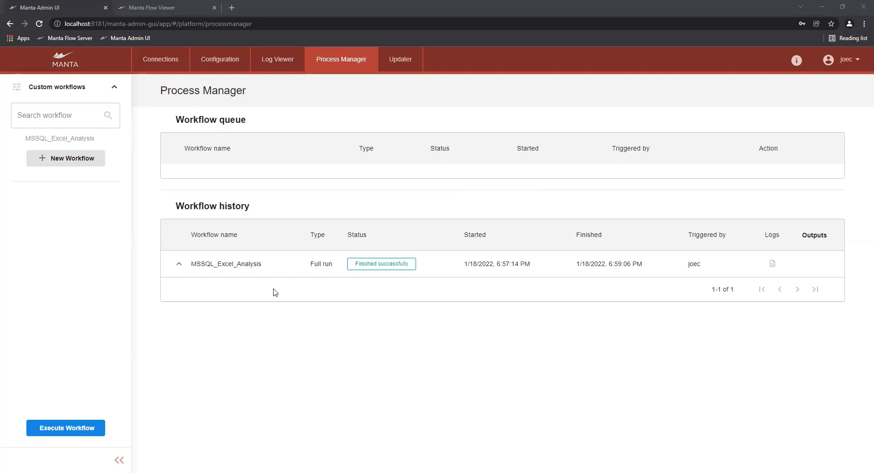
# Switch to Manta Flow Viewer, expand the Excel repository down to MANTA_Demo.xlsx, and view the details of its dwh REP_CLIENT and Pivot sheets
pyautogui.hotkey('ctrl', 'Tab')
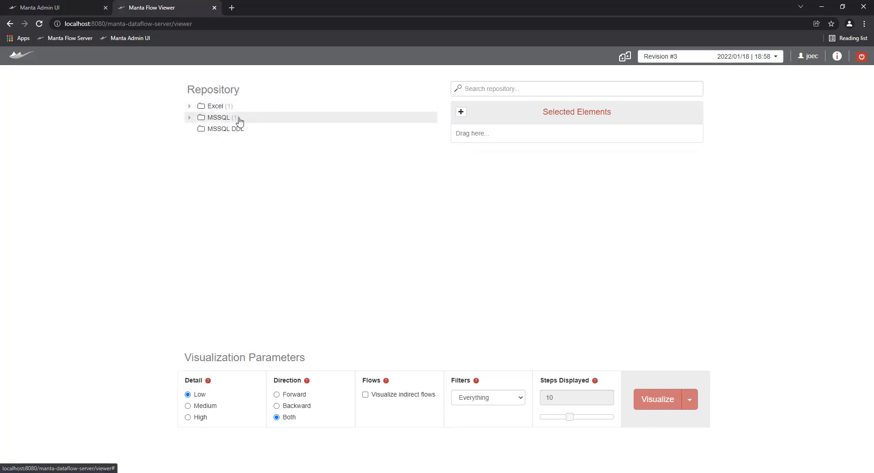
pyautogui.click(189, 107)
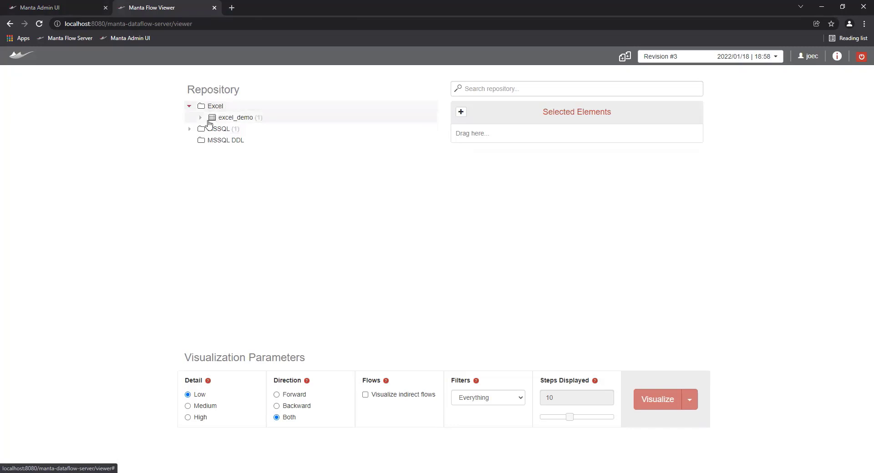
pyautogui.click(200, 118)
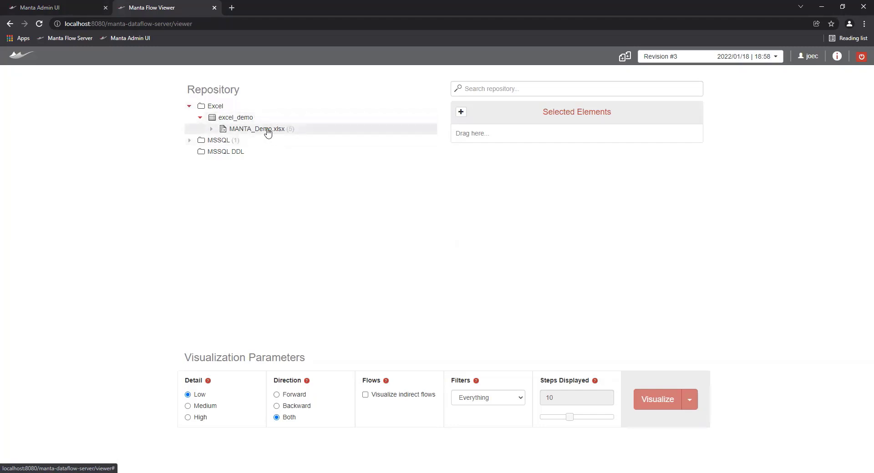
pyautogui.click(211, 129)
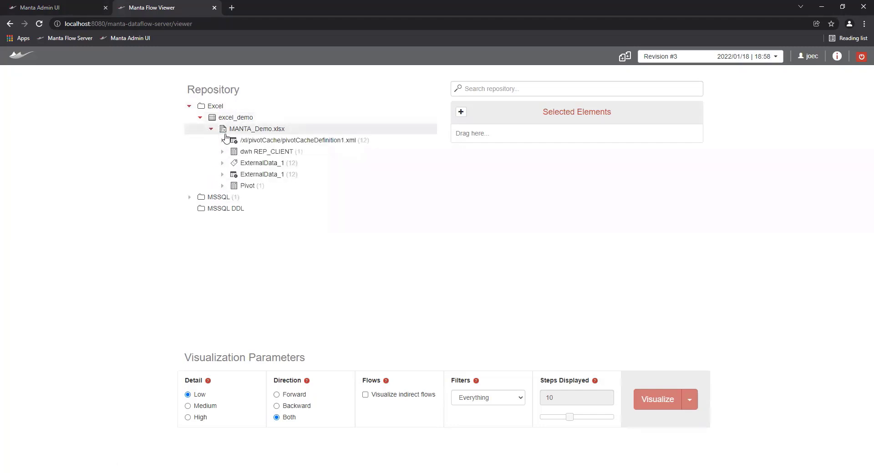
pyautogui.click(264, 153)
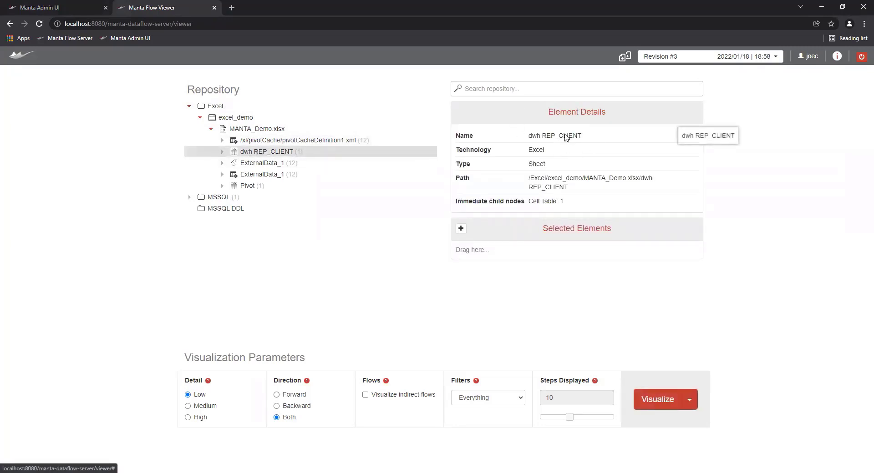
pyautogui.click(247, 191)
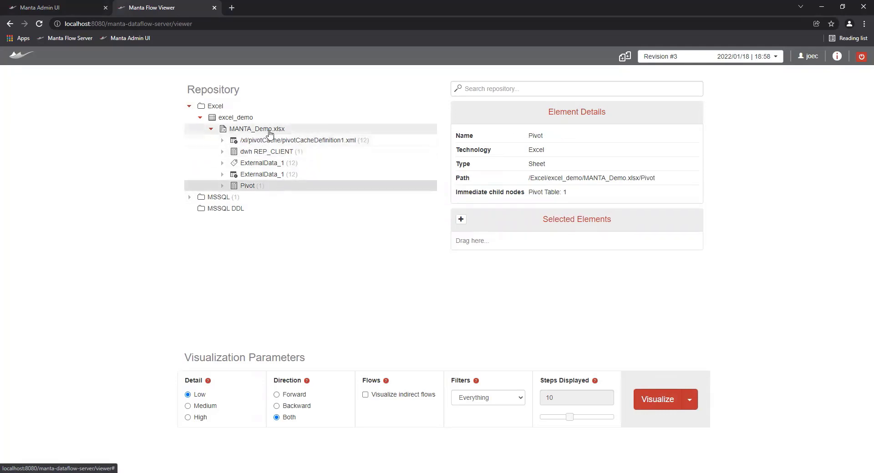
# Add MANTA_Demo.xlsx to the selected elements and visualize its lineage at Medium detail
pyautogui.moveTo(244, 132); pyautogui.dragTo(507, 246)
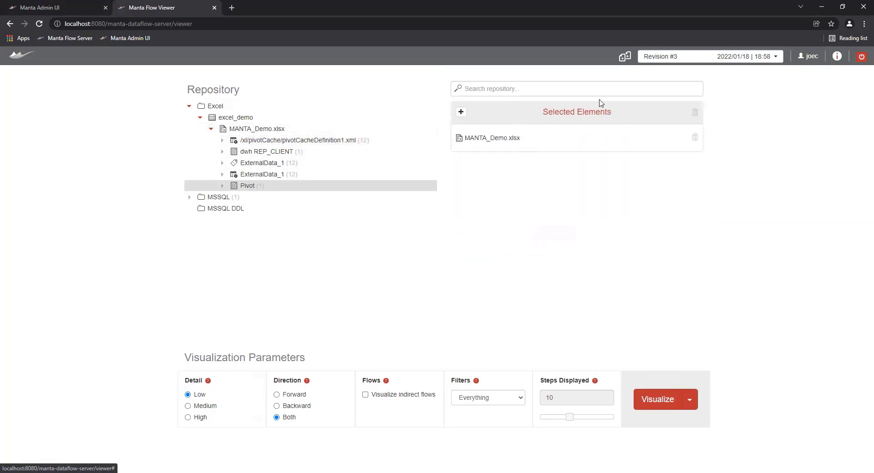
pyautogui.click(201, 404)
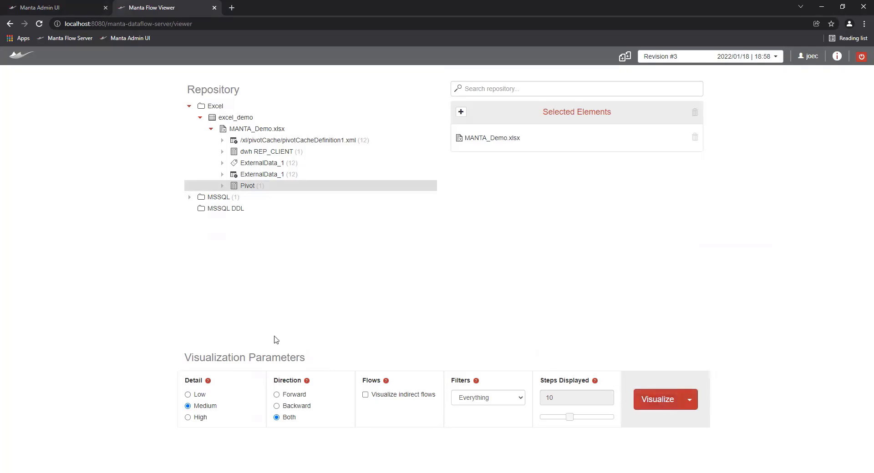
pyautogui.click(654, 400)
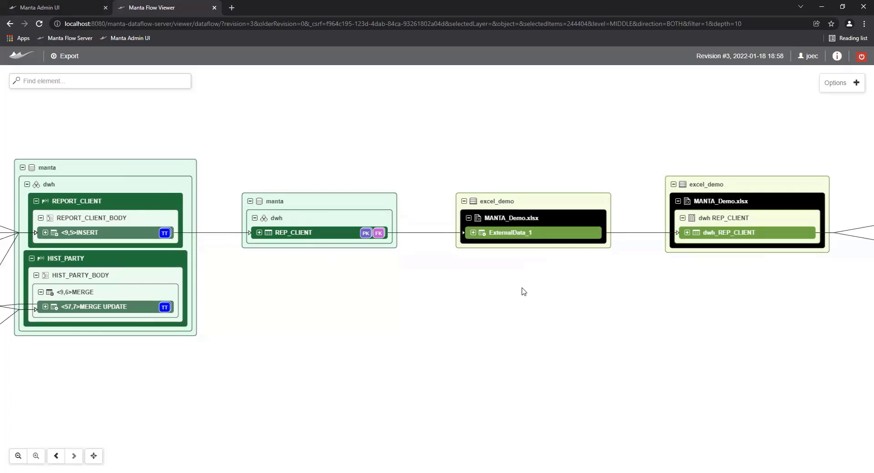
# Expand the dwh_REP_CLIENT table and the ExternalData_1 node feeding it in the lineage graph to show their columns
pyautogui.moveTo(709, 302); pyautogui.dragTo(320, 311)
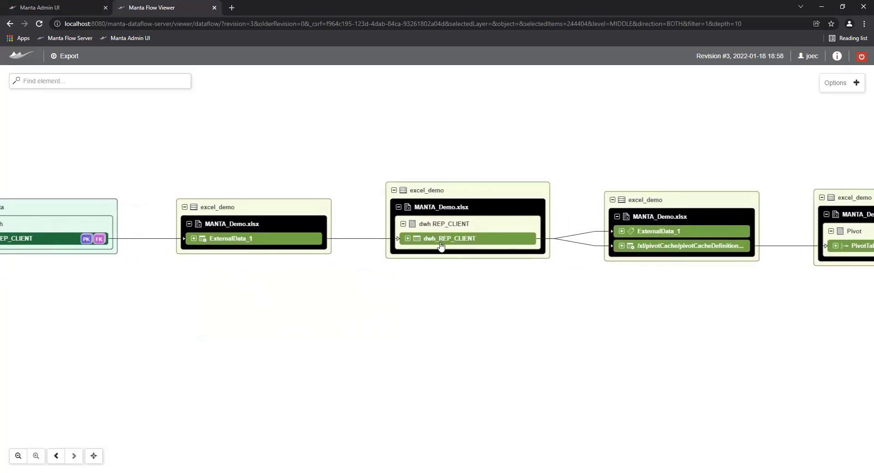
pyautogui.click(408, 239)
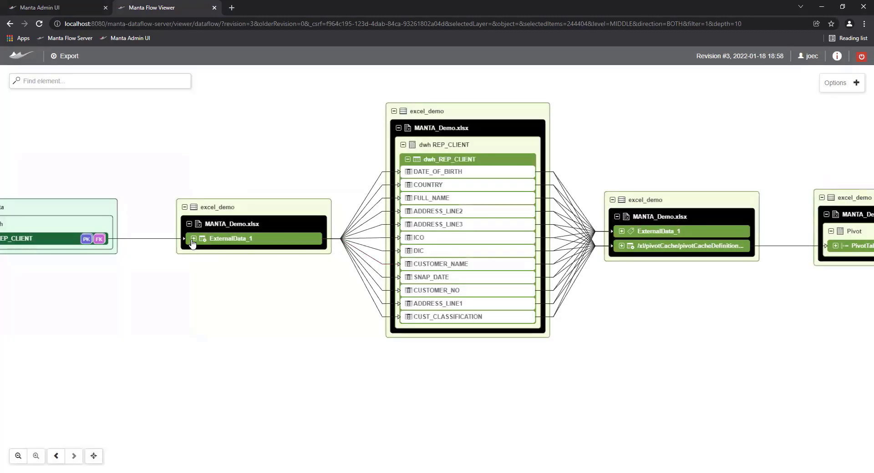
pyautogui.click(193, 238)
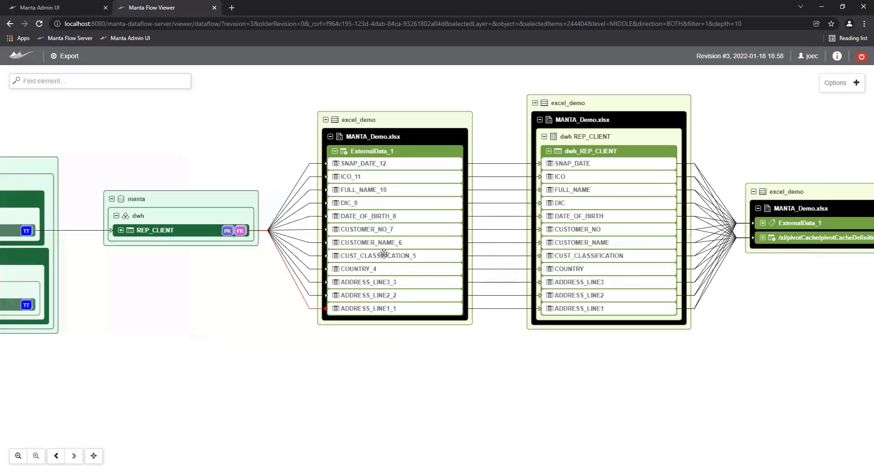
# Expand the REP_CLIENT table in the manta dwh schema to show its columns and examine the upstream objects feeding it
pyautogui.click(225, 226)
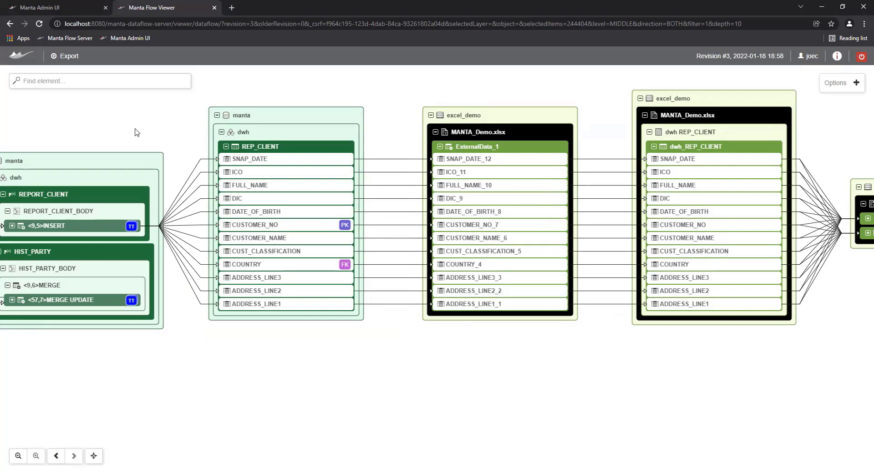
pyautogui.moveTo(137, 133); pyautogui.dragTo(556, 146)
pyautogui.moveTo(350, 154); pyautogui.dragTo(590, 156)
pyautogui.moveTo(374, 174); pyautogui.dragTo(595, 162)
pyautogui.moveTo(437, 160); pyautogui.dragTo(575, 193)
pyautogui.moveTo(505, 200); pyautogui.dragTo(219, 200)
pyautogui.moveTo(634, 178); pyautogui.dragTo(506, 171)
pyautogui.moveTo(440, 172); pyautogui.dragTo(134, 189)
pyautogui.moveTo(509, 171); pyautogui.dragTo(233, 159)
pyautogui.moveTo(155, 173); pyautogui.dragTo(143, 200)
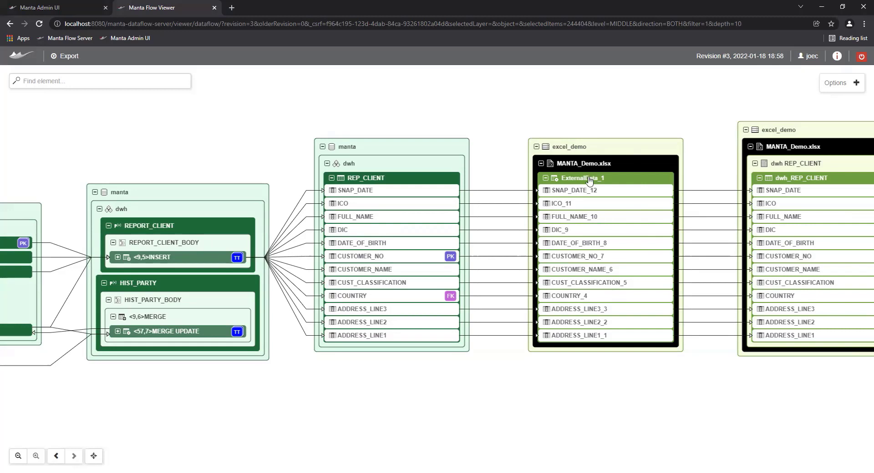
# Highlight the lineage of the CUSTOMER_NO_7 column in ExternalData_1 and trace it downstream to the pivot cache and upstream to its database sources
pyautogui.click(580, 257)
pyautogui.moveTo(626, 128); pyautogui.dragTo(535, 131)
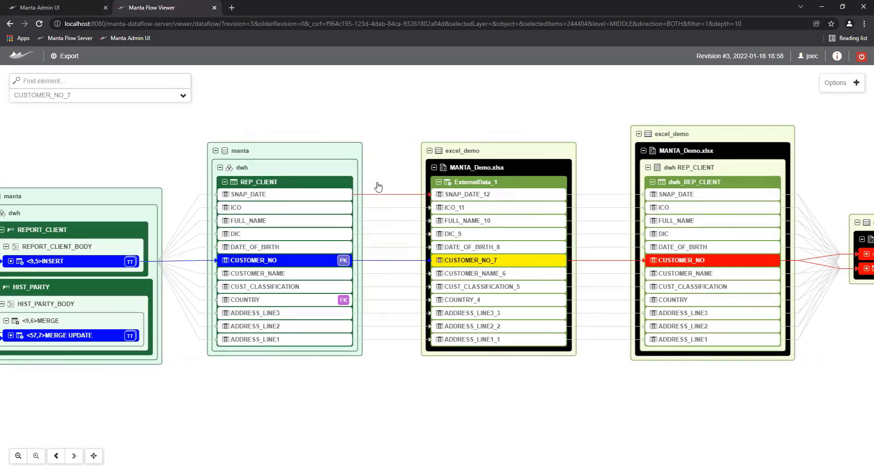
pyautogui.moveTo(377, 171); pyautogui.dragTo(434, 169)
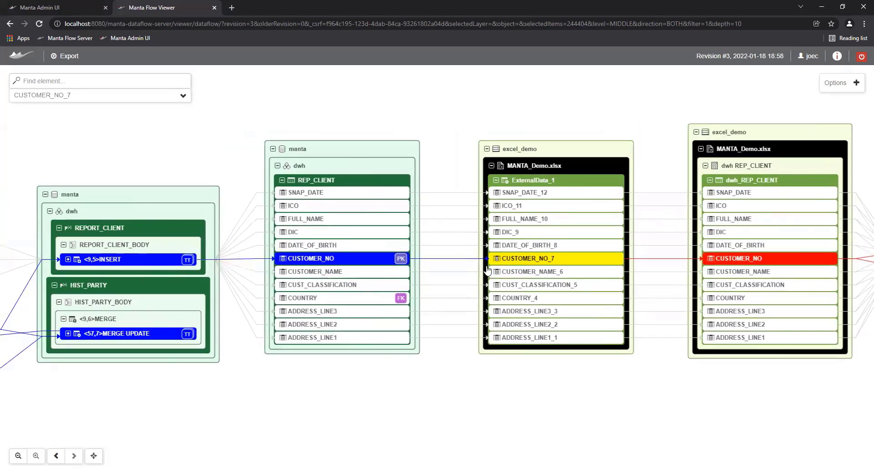
pyautogui.hscroll(2, 773, 264)
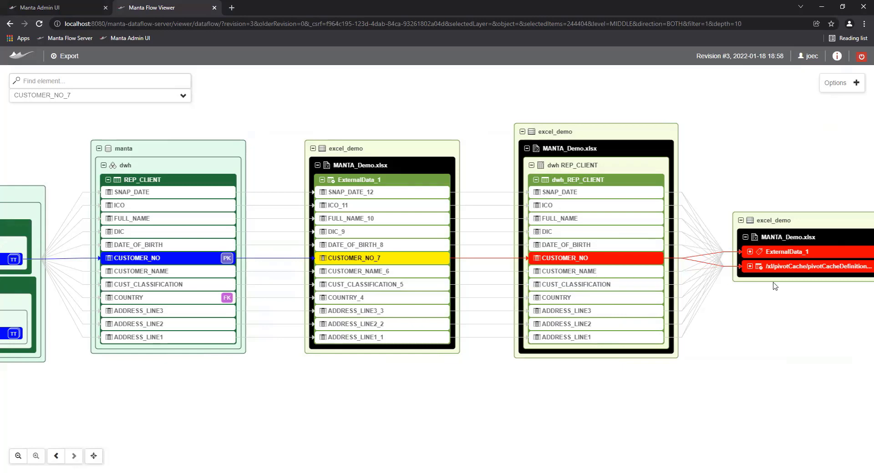
pyautogui.hscroll(1, 673, 273)
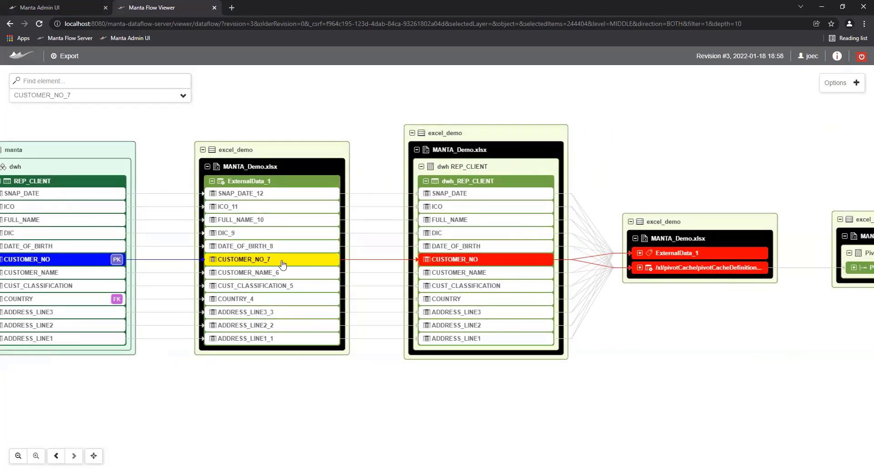
pyautogui.moveTo(280, 260); pyautogui.dragTo(653, 258)
pyautogui.moveTo(150, 146); pyautogui.dragTo(591, 145)
pyautogui.moveTo(197, 185); pyautogui.dragTo(828, 149)
pyautogui.moveTo(517, 150); pyautogui.dragTo(296, 147)
pyautogui.moveTo(810, 147); pyautogui.dragTo(489, 137)
pyautogui.moveTo(551, 161); pyautogui.dragTo(183, 161)
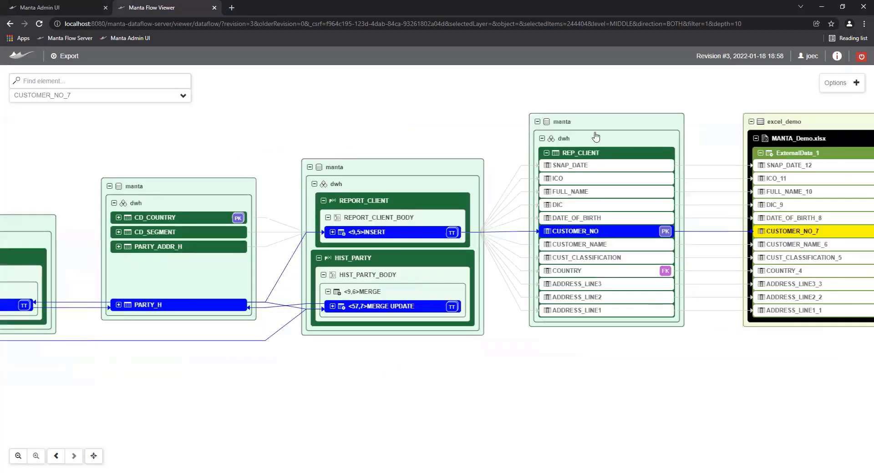
# Highlight the lineage of the CUSTOMER_NO column in REP_CLIENT, clear the highlighting, and inspect the table's key markers
pyautogui.moveTo(618, 136); pyautogui.dragTo(476, 147)
pyautogui.click(347, 259)
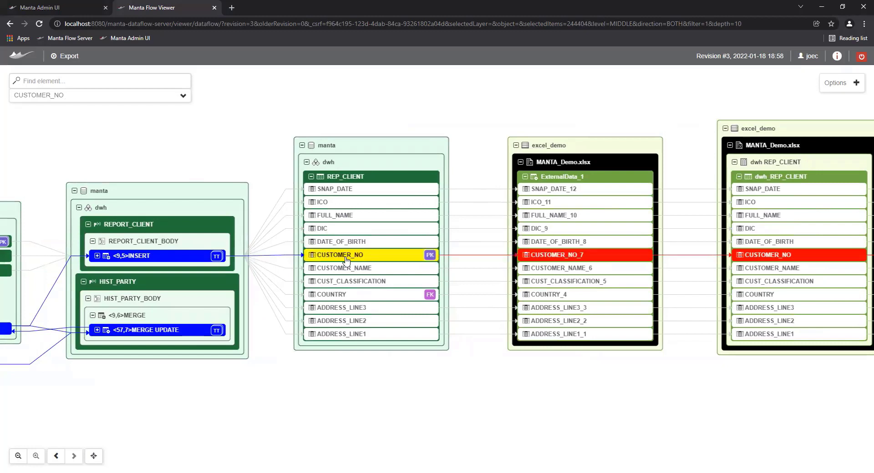
pyautogui.click(500, 137)
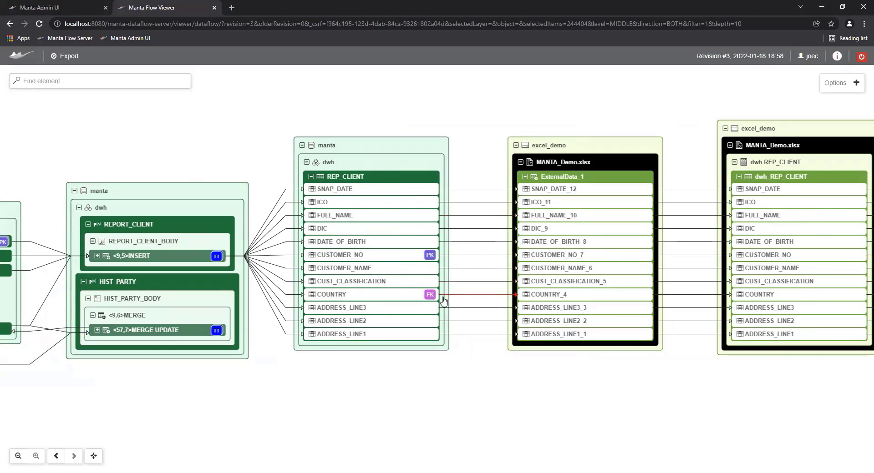
pyautogui.moveTo(433, 247)
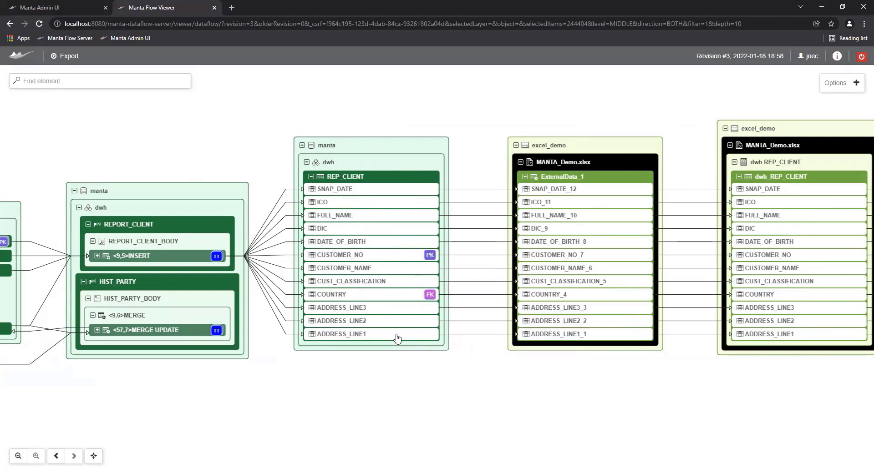